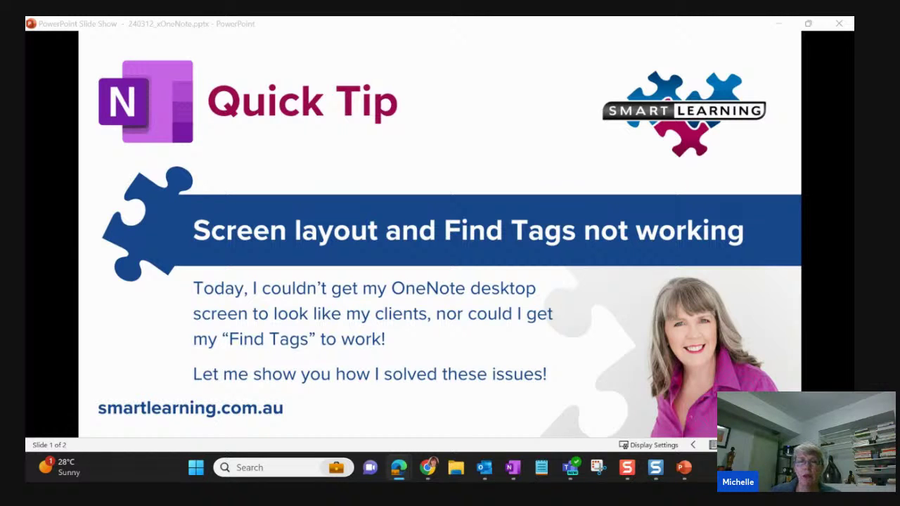
Minimize the slide show and bring up OneNote showing the XLearning Config page.
{"action": "left_click", "coordinate": [779, 24]}
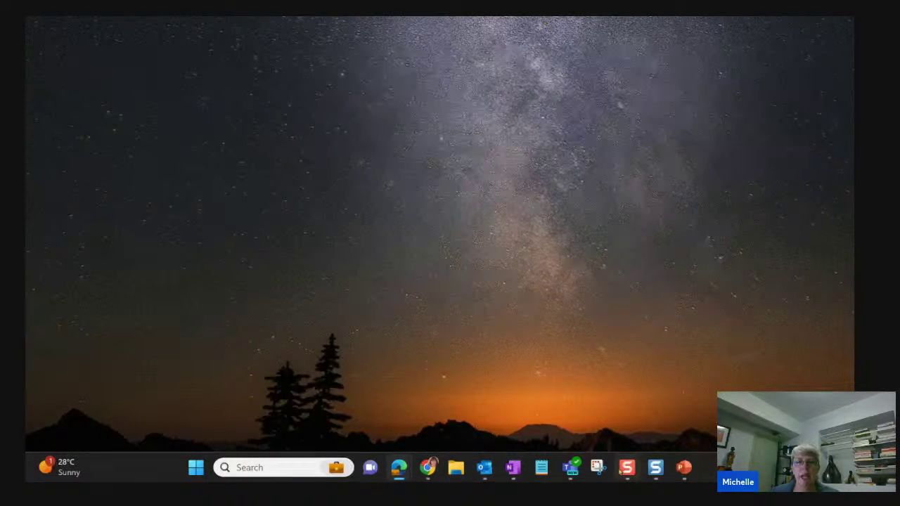
{"action": "left_click", "coordinate": [513, 468]}
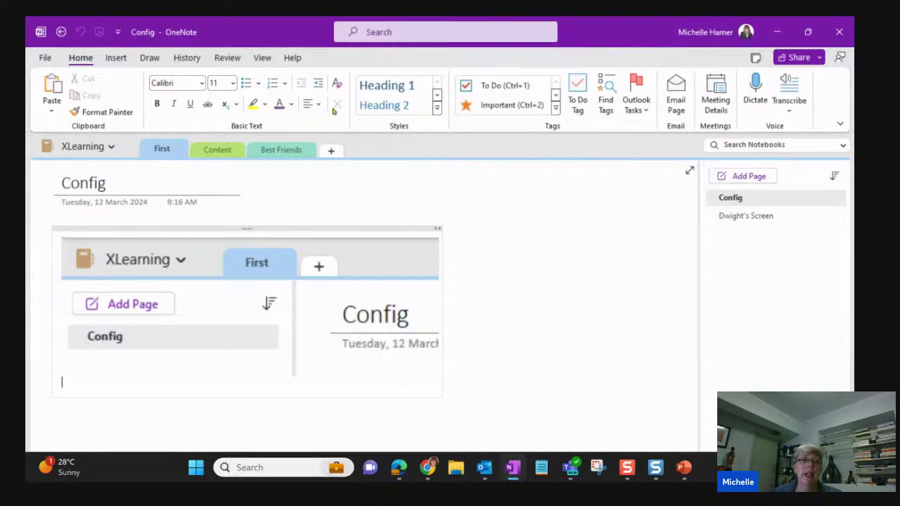
Enable the 'Move page list to the left' display option in OneNote Options.
{"action": "left_click", "coordinate": [43, 58]}
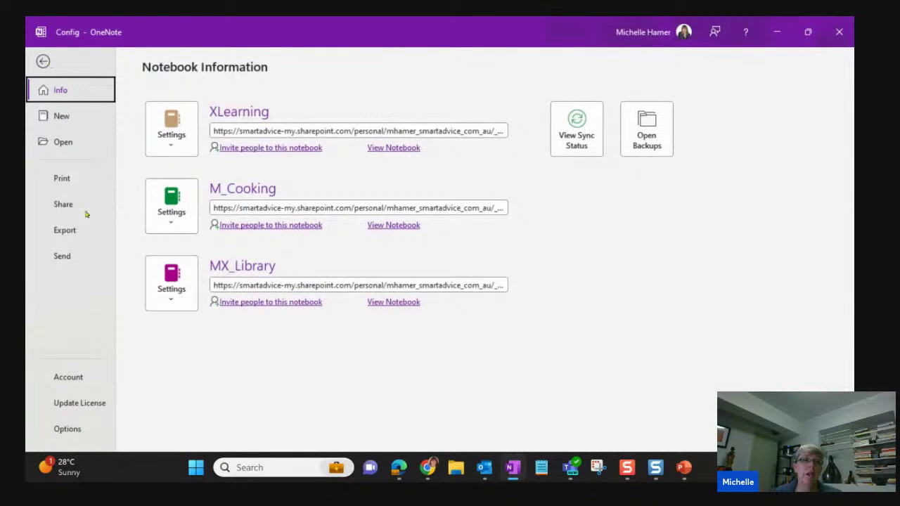
{"action": "left_click", "coordinate": [63, 429]}
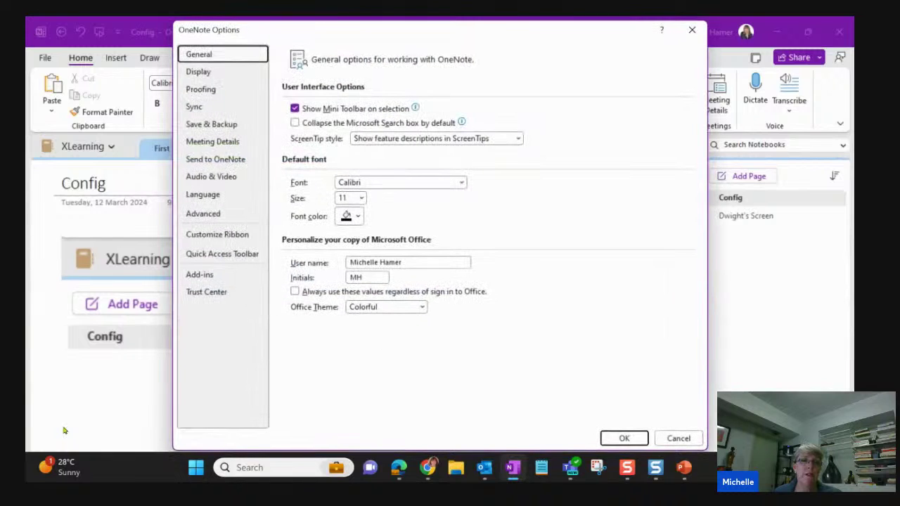
{"action": "left_click", "coordinate": [215, 74]}
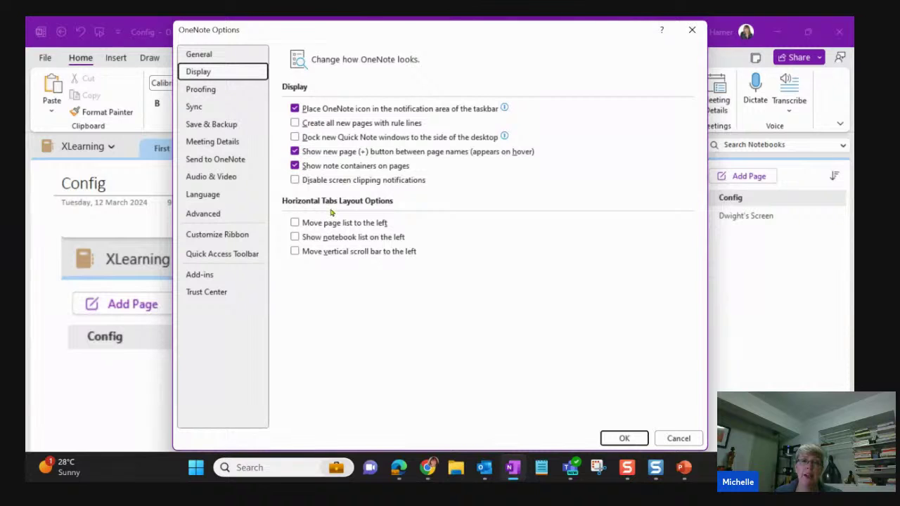
{"action": "left_click", "coordinate": [295, 223]}
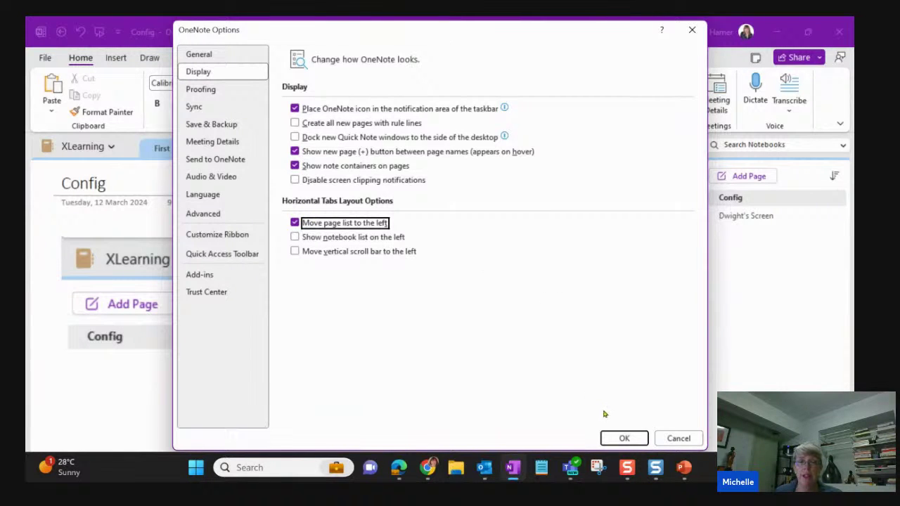
{"action": "left_click", "coordinate": [624, 438]}
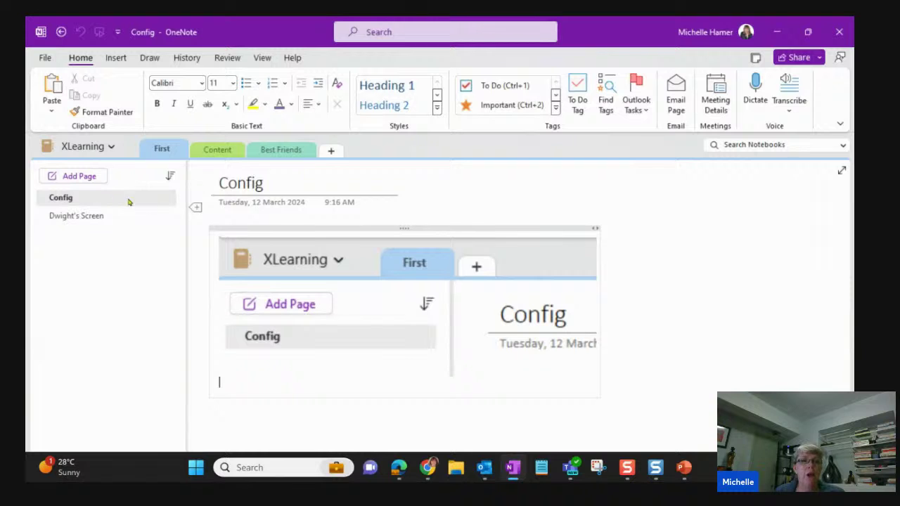
{"action": "left_click", "coordinate": [109, 216]}
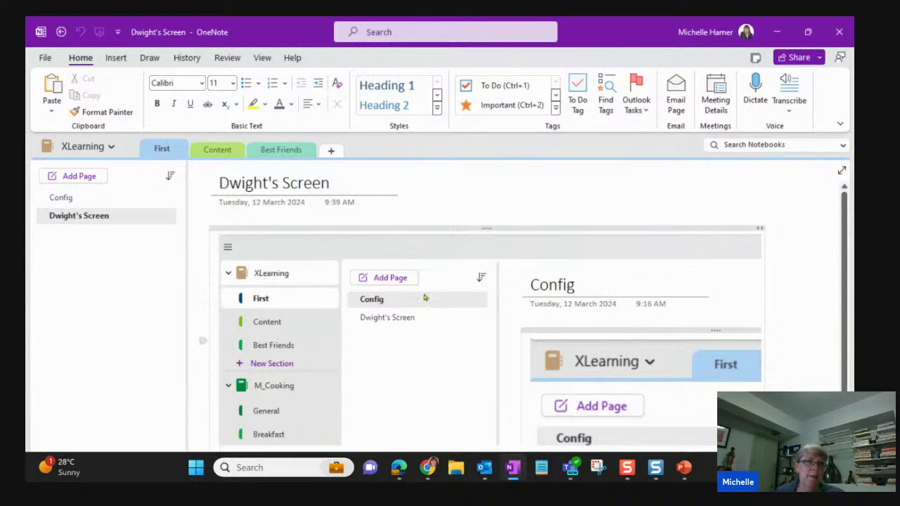
{"action": "left_click", "coordinate": [68, 199]}
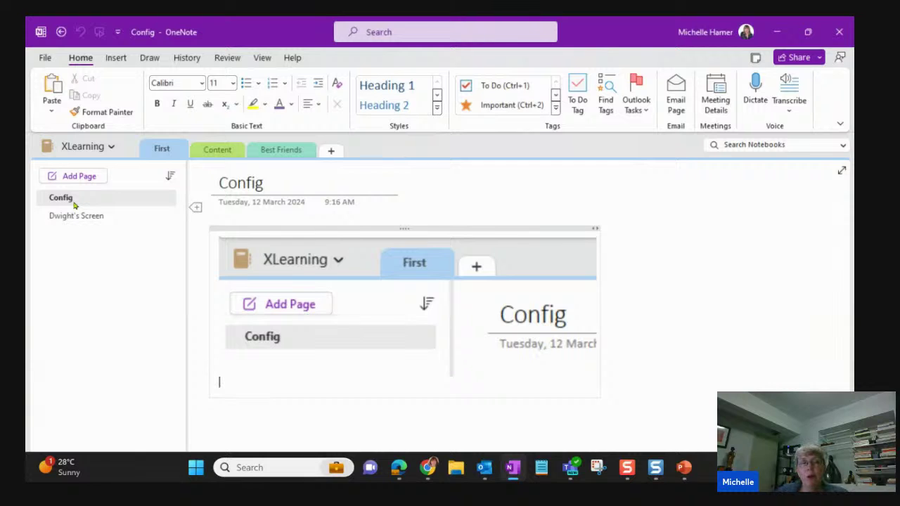
{"action": "left_click", "coordinate": [44, 60]}
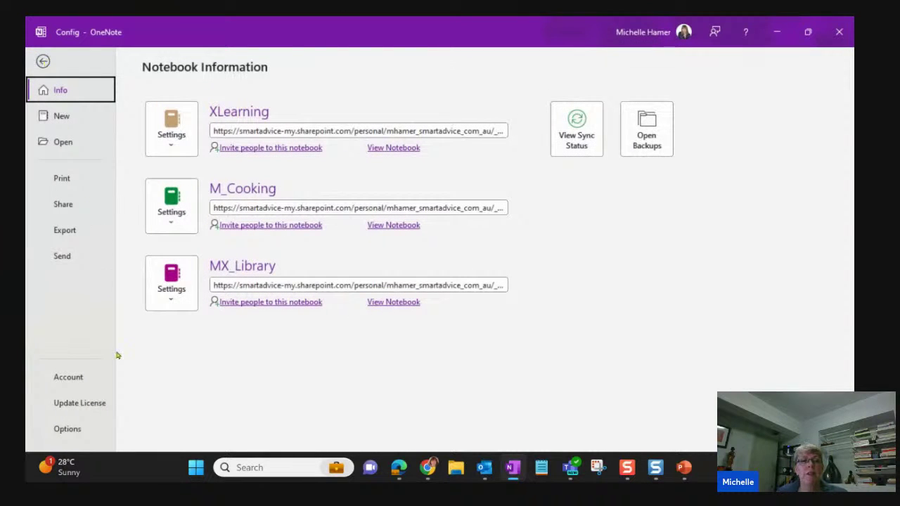
{"action": "left_click", "coordinate": [76, 431]}
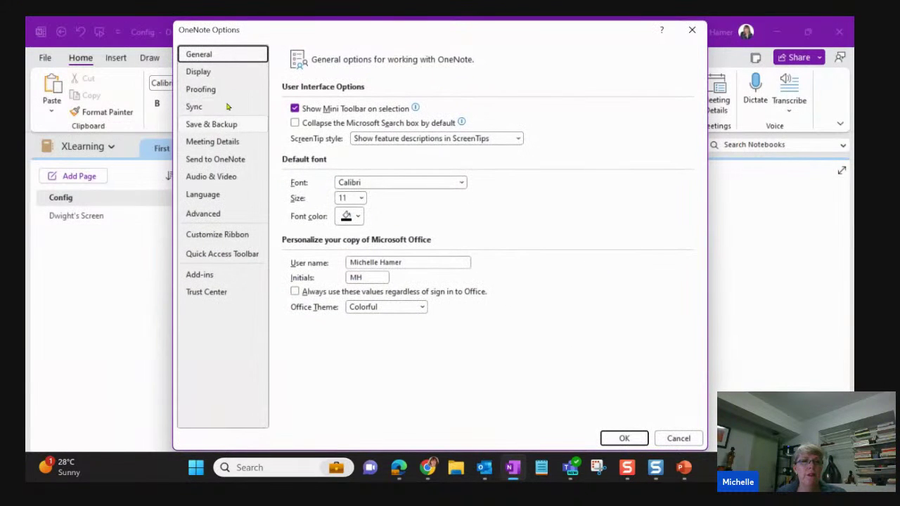
{"action": "left_click", "coordinate": [200, 73]}
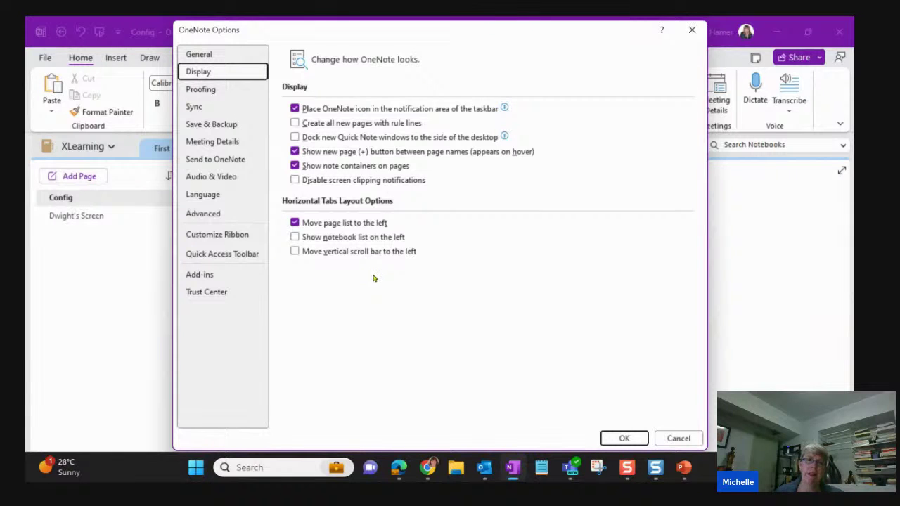
{"action": "left_click", "coordinate": [678, 437]}
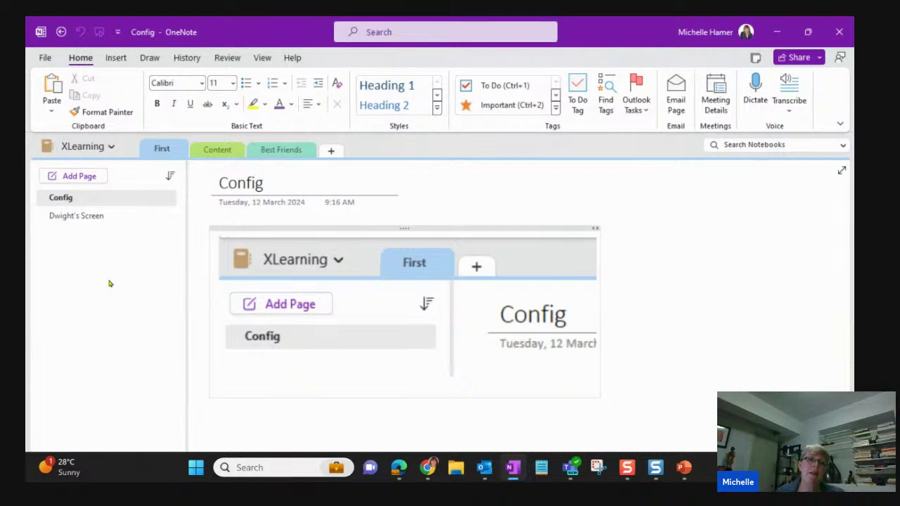
Switch the tabs layout to Vertical Tabs.
{"action": "left_click", "coordinate": [265, 58]}
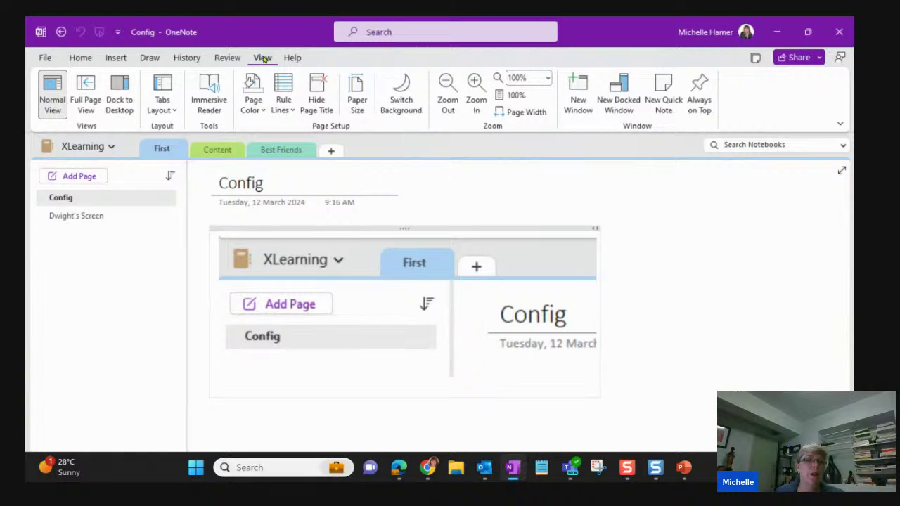
{"action": "left_click", "coordinate": [170, 112]}
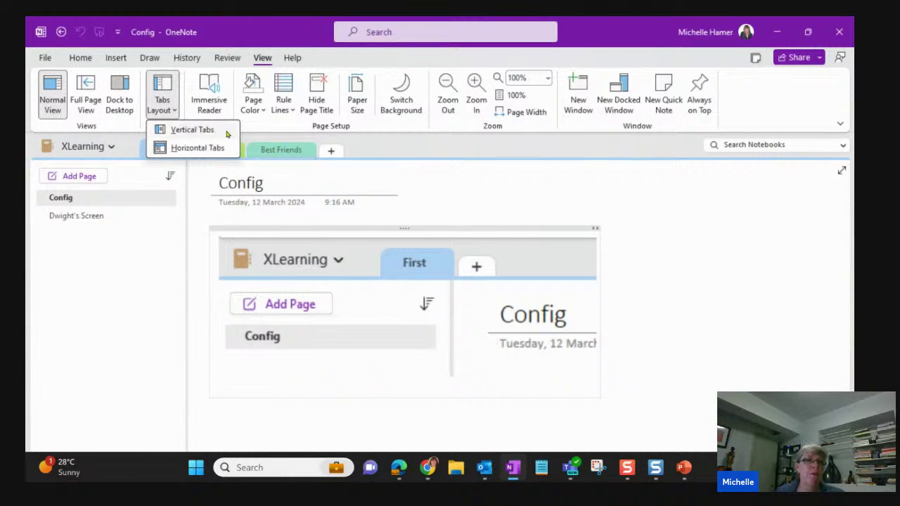
{"action": "left_click", "coordinate": [201, 131]}
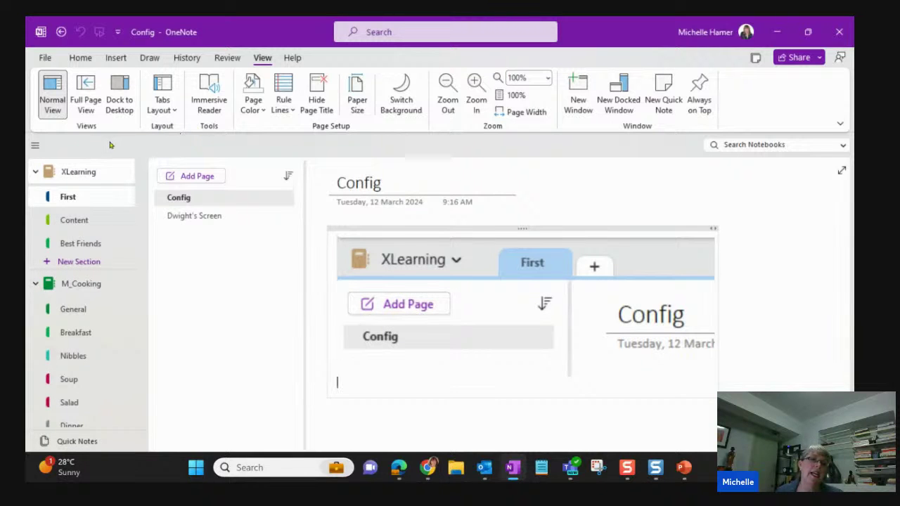
Collapse M_Cooking, collapse and re-expand MX_Library, and toggle the navigation pane off and on.
{"action": "left_click", "coordinate": [35, 284]}
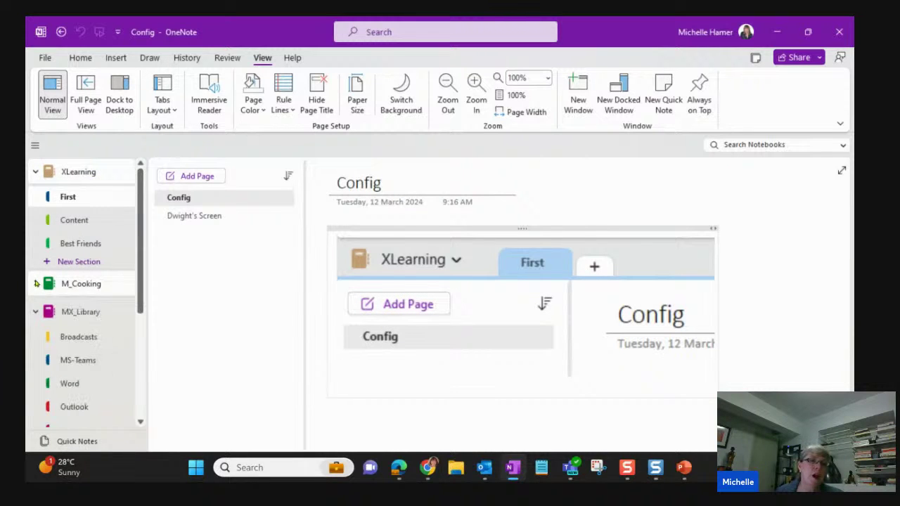
{"action": "left_click", "coordinate": [35, 312]}
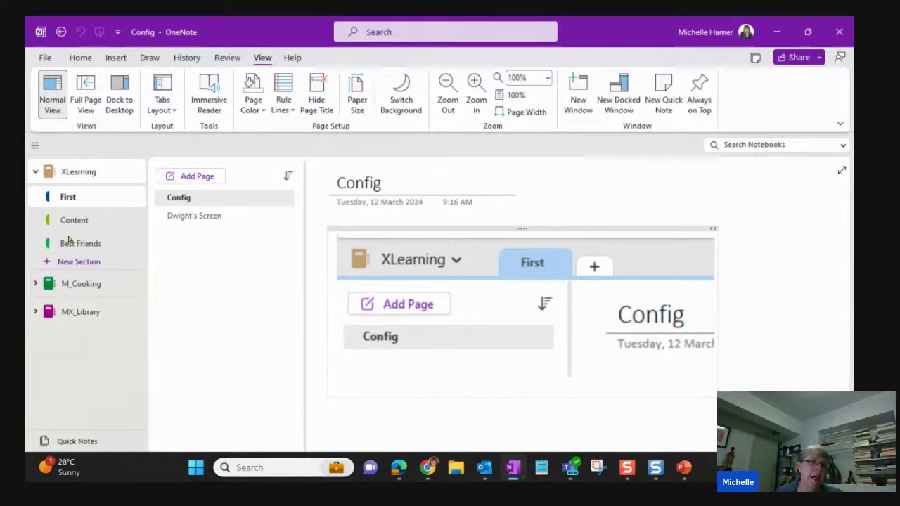
{"action": "left_click", "coordinate": [37, 315]}
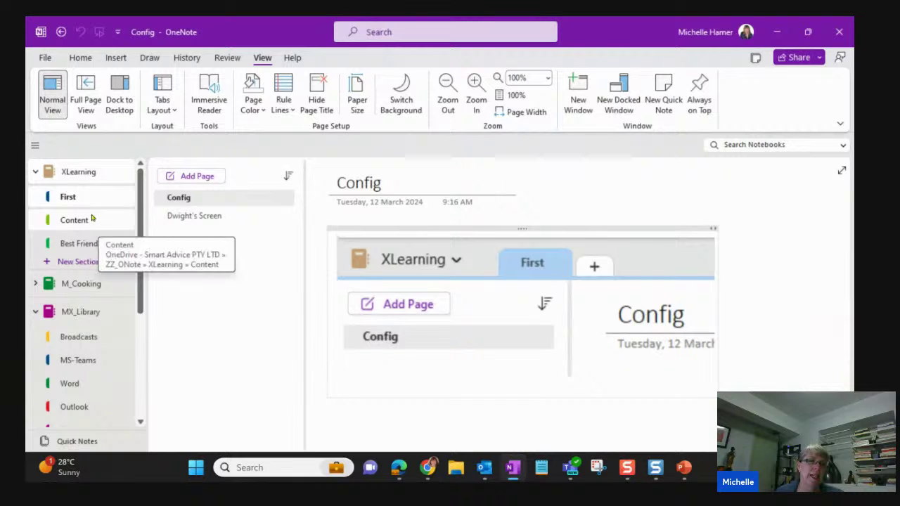
{"action": "left_click", "coordinate": [35, 147]}
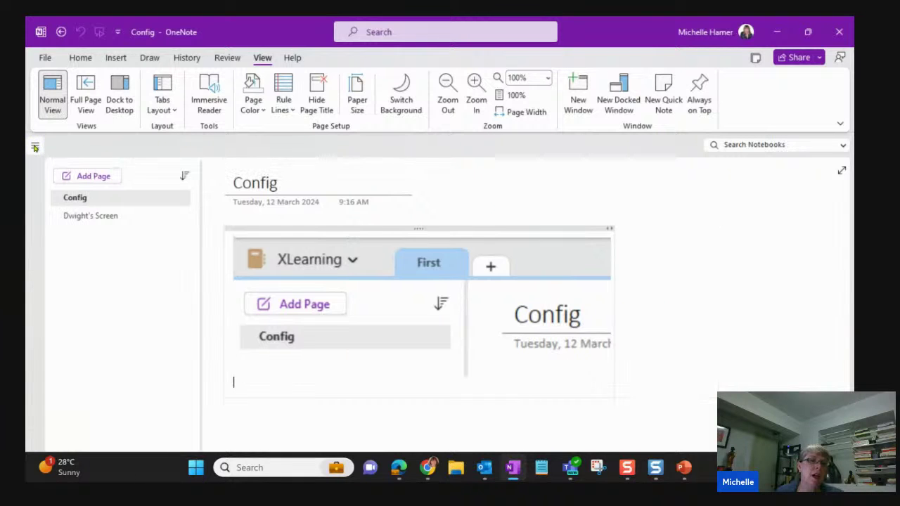
{"action": "left_click", "coordinate": [35, 148]}
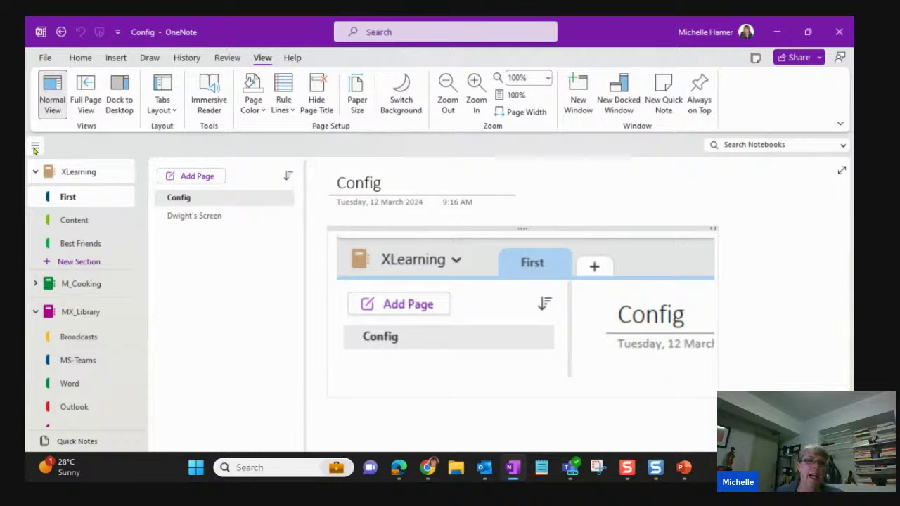
{"action": "left_click", "coordinate": [45, 57]}
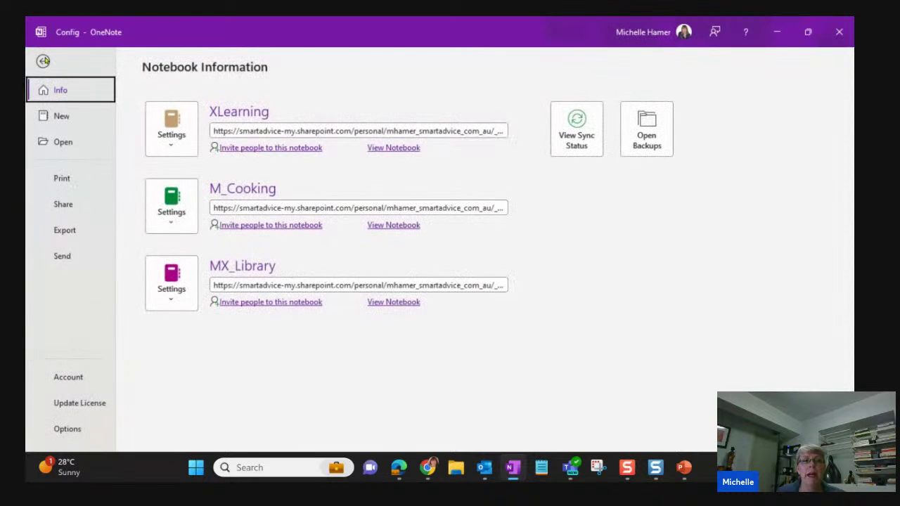
{"action": "left_click", "coordinate": [70, 429]}
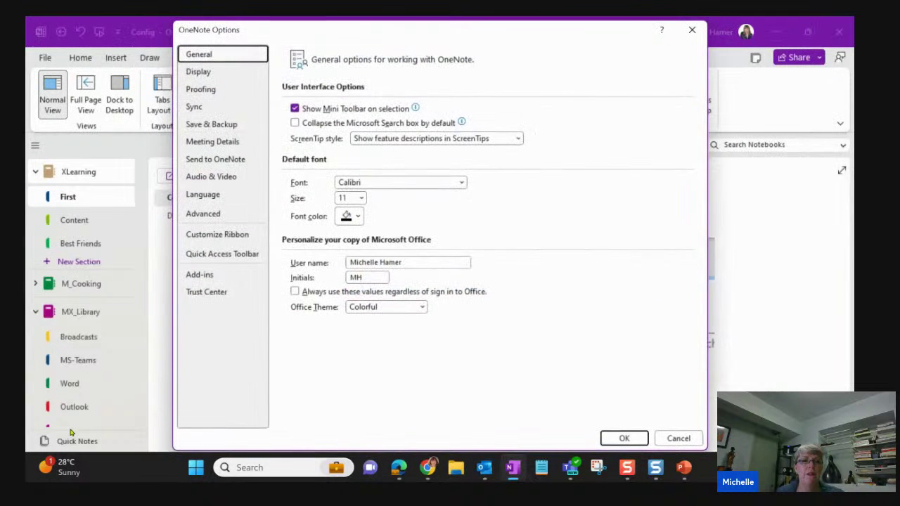
{"action": "left_click", "coordinate": [211, 73]}
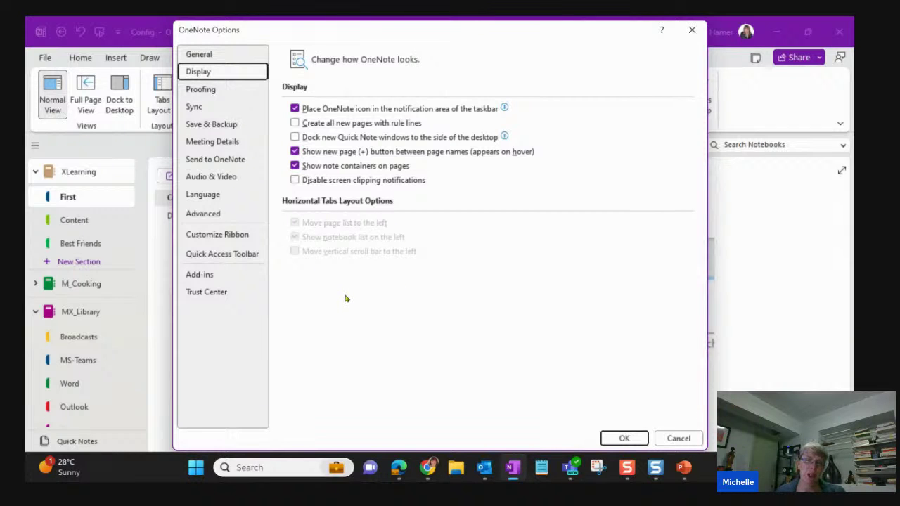
{"action": "left_click", "coordinate": [624, 438]}
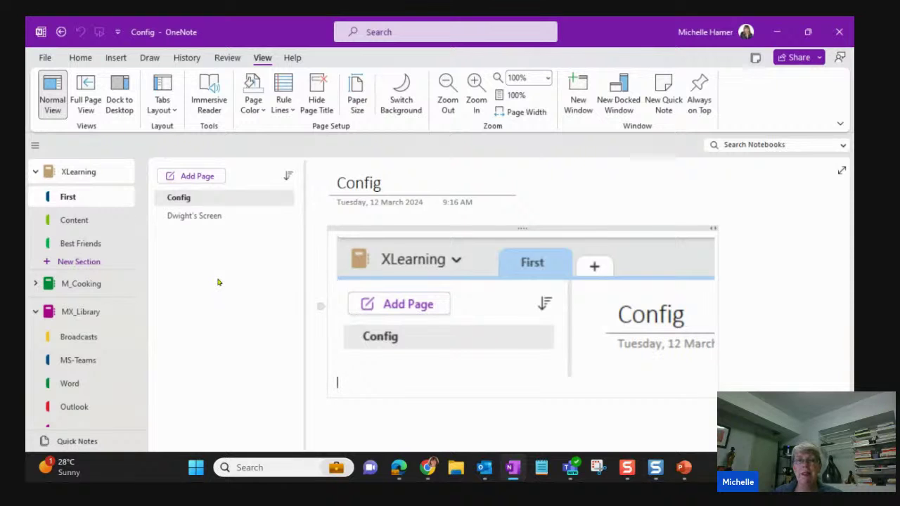
Toggle the navigation pane, narrow the page list, and widen the notebook pane to show full section names.
{"action": "left_click", "coordinate": [34, 146]}
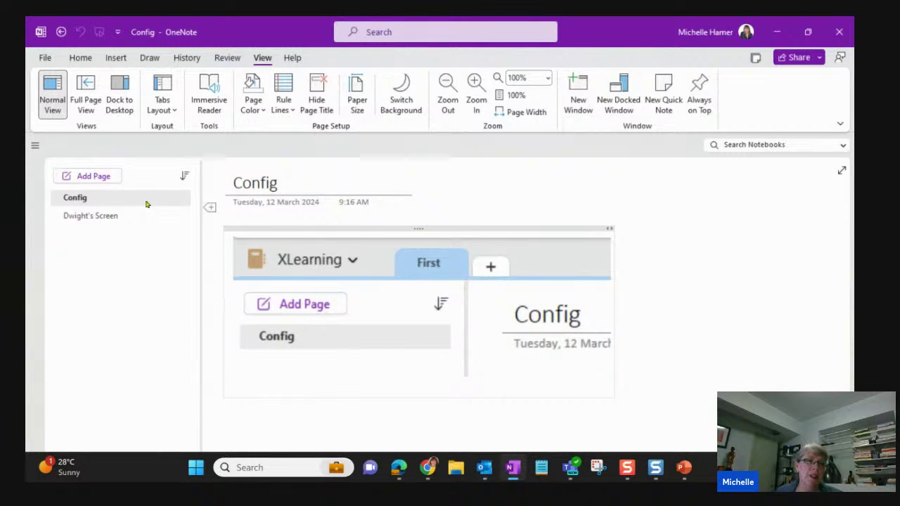
{"action": "left_click", "coordinate": [35, 146]}
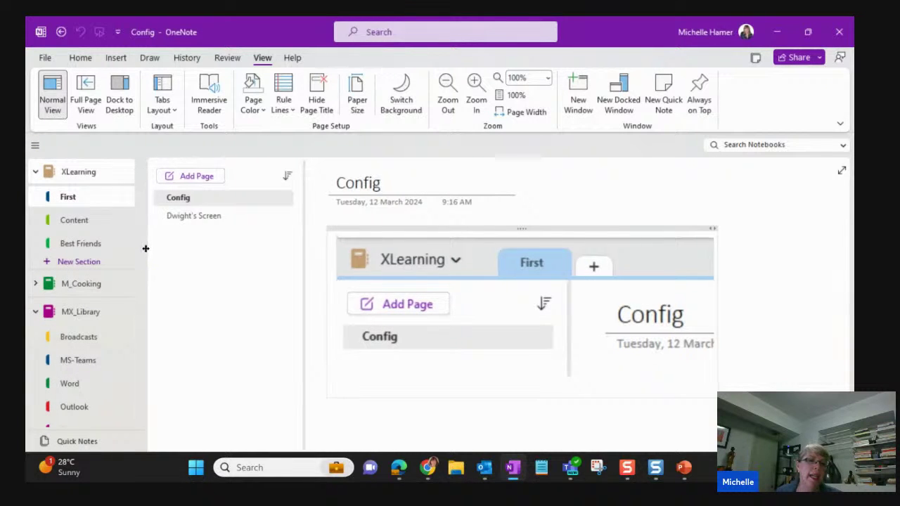
{"action": "left_click_drag", "start_coordinate": [145, 248], "coordinate": [113, 245]}
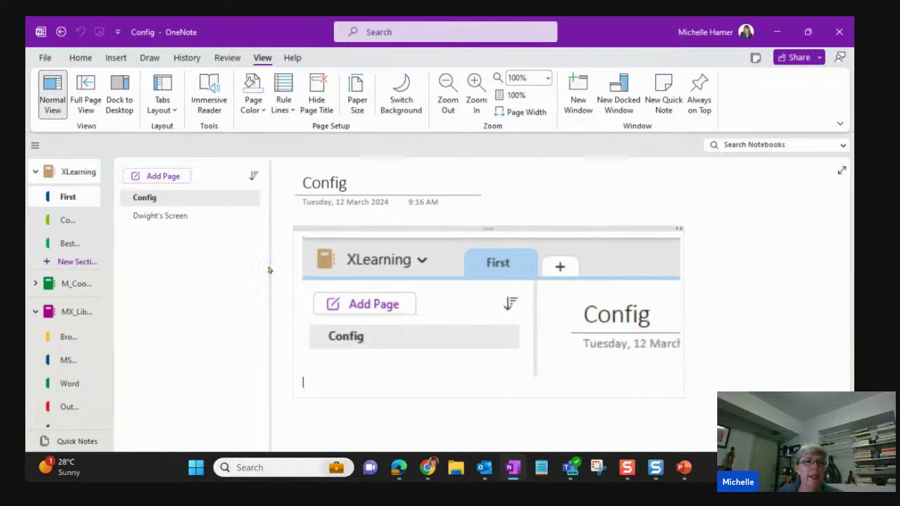
{"action": "left_click_drag", "start_coordinate": [269, 265], "coordinate": [201, 266]}
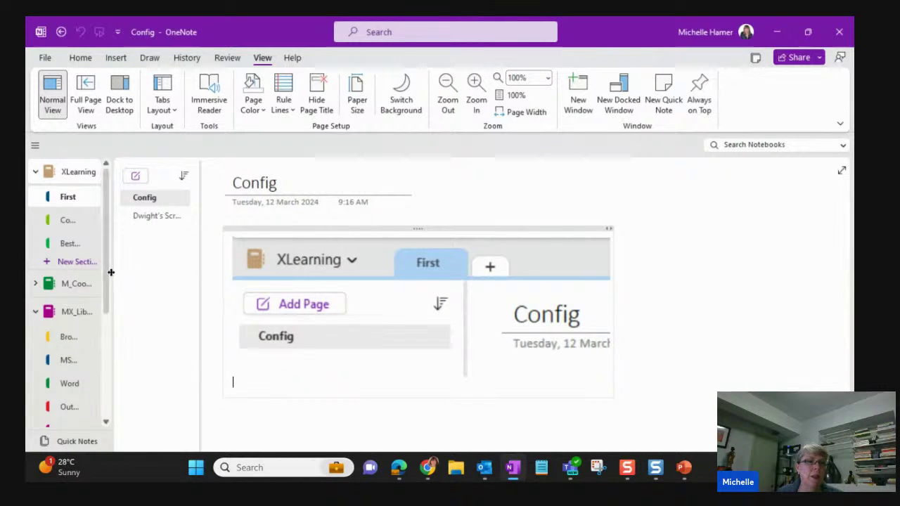
{"action": "left_click_drag", "start_coordinate": [111, 272], "coordinate": [144, 277]}
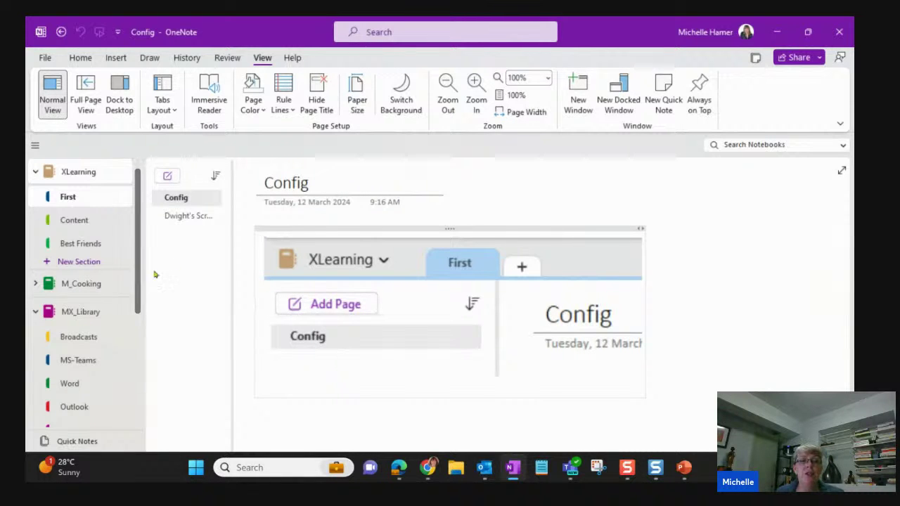
Open Find Tags, collapse the Attendance group, and keep the search scope on This notebook.
{"action": "left_click", "coordinate": [81, 59]}
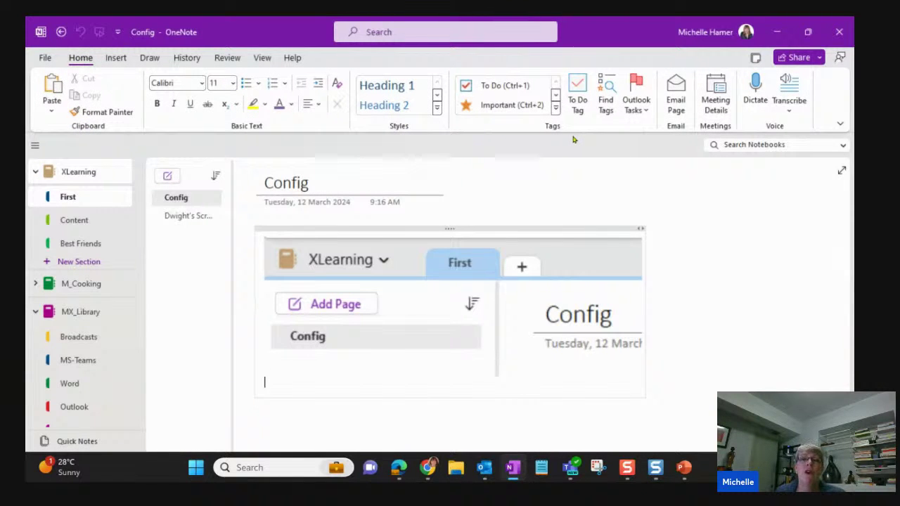
{"action": "left_click", "coordinate": [608, 114]}
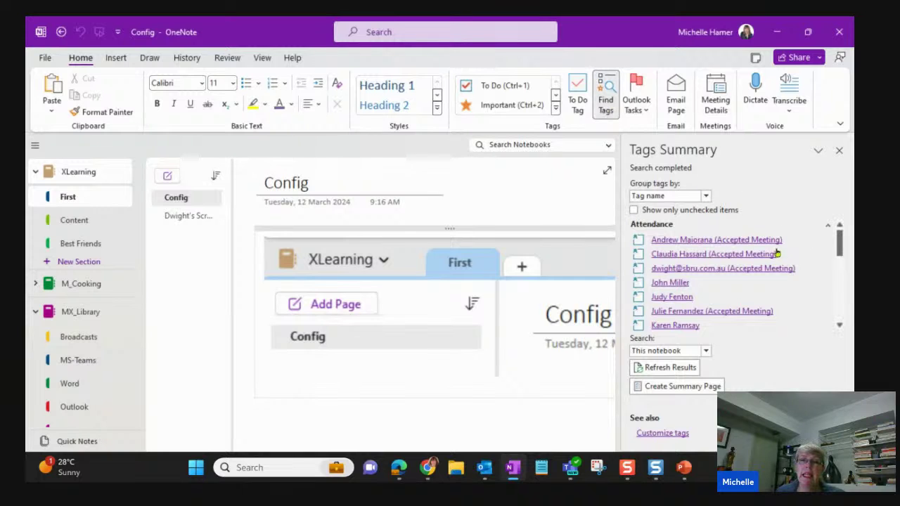
{"action": "left_click", "coordinate": [828, 225]}
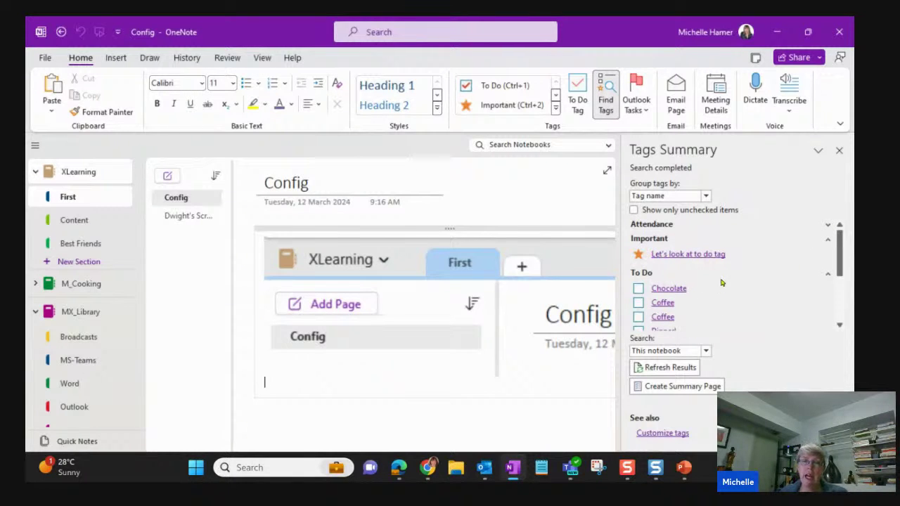
{"action": "scroll", "coordinate": [728, 285], "scroll_direction": "down", "scroll_amount": 2}
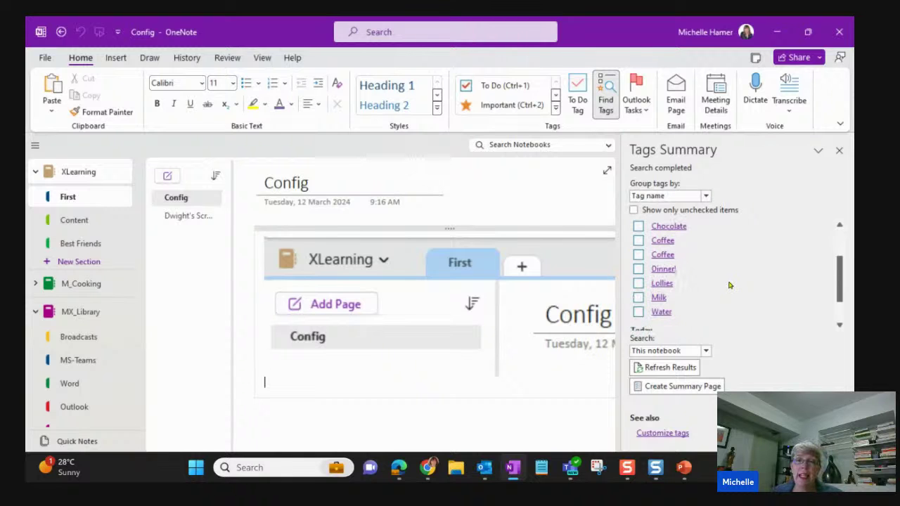
{"action": "scroll", "coordinate": [729, 285], "scroll_direction": "down", "scroll_amount": 2}
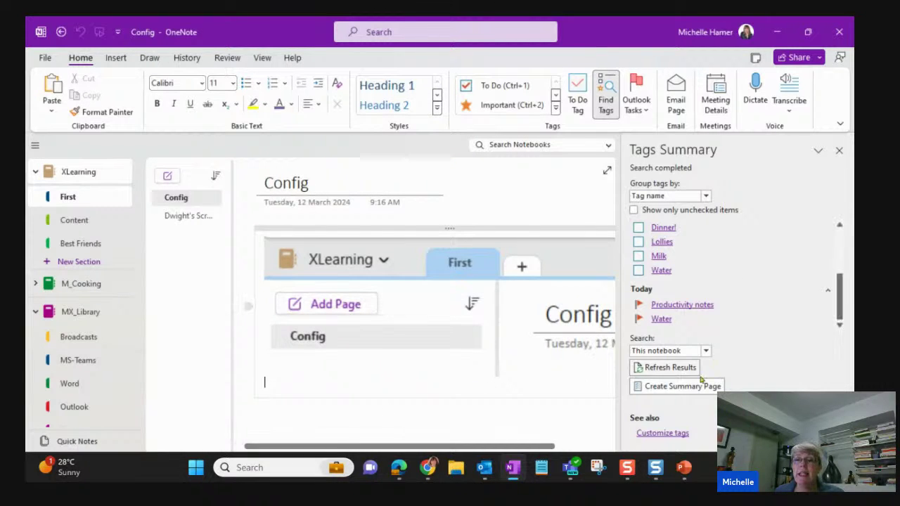
{"action": "left_click", "coordinate": [706, 351]}
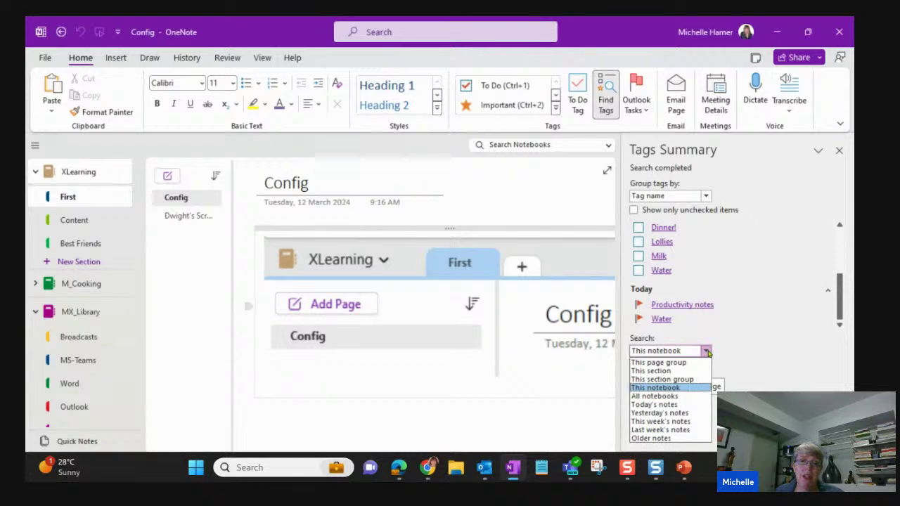
{"action": "left_click", "coordinate": [515, 427]}
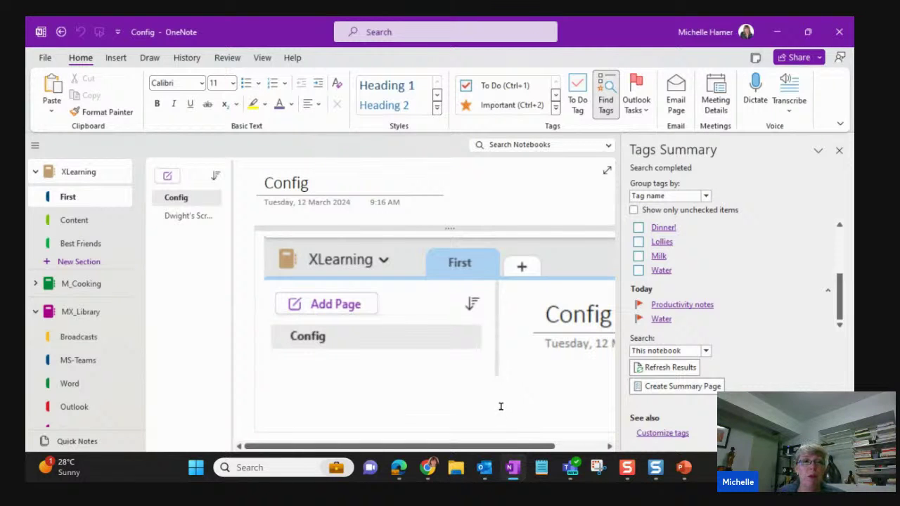
Bring up the XLearning notebook's context menu, then dismiss it without changes.
{"action": "right_click", "coordinate": [84, 176]}
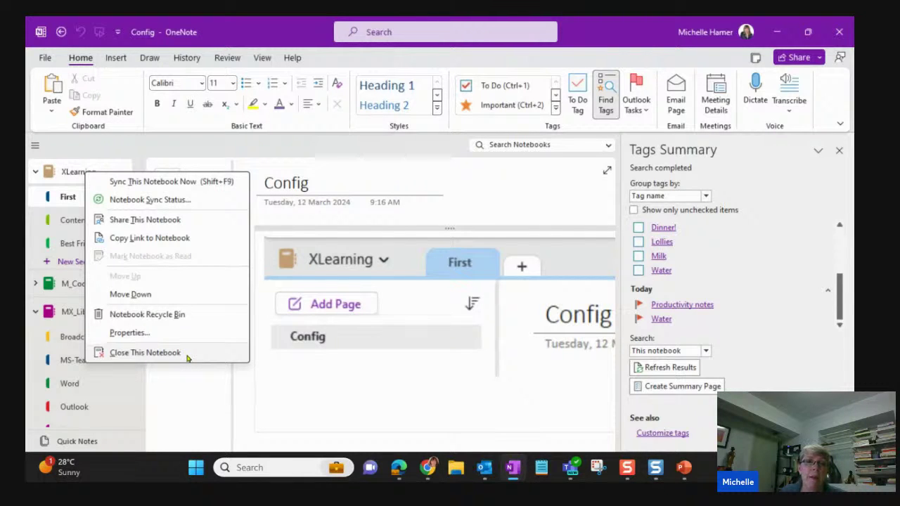
{"action": "left_click", "coordinate": [186, 388]}
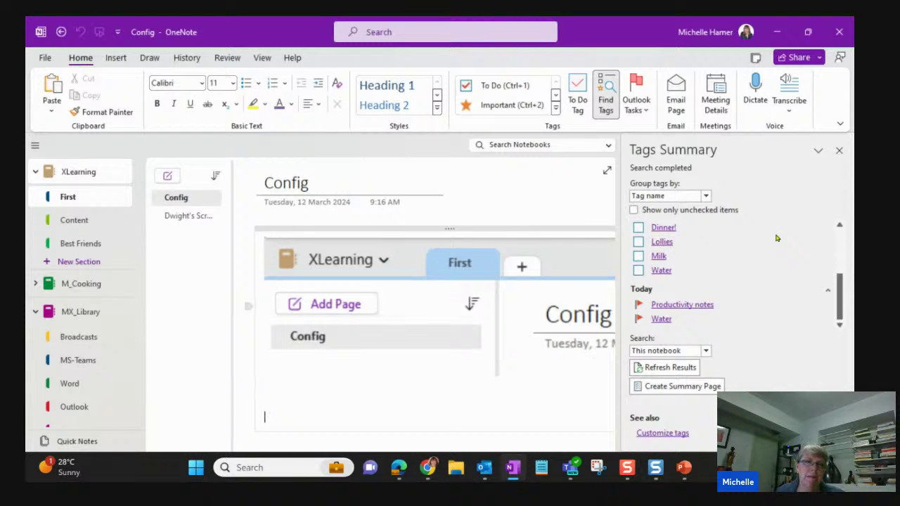
Minimize OneNote, return to the slide show and advance to the 'OneNote: My solutions' slide.
{"action": "left_click", "coordinate": [777, 32]}
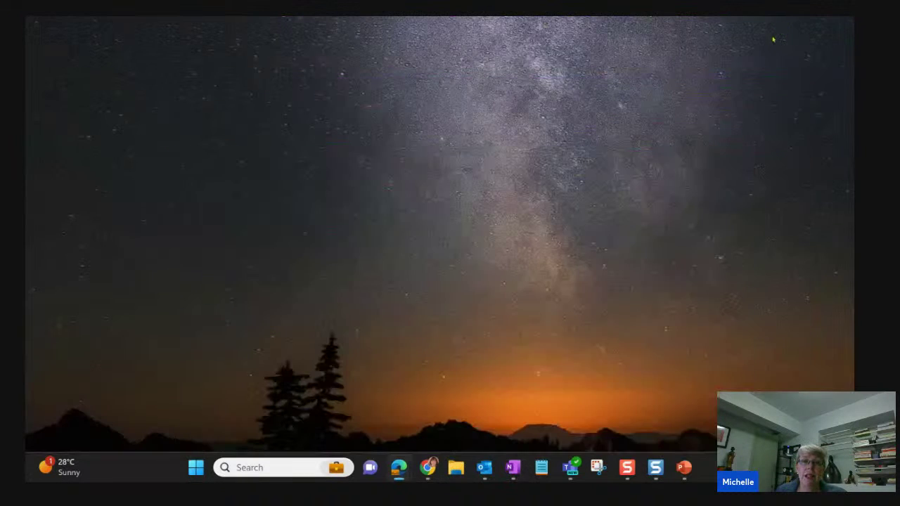
{"action": "left_click", "coordinate": [685, 467]}
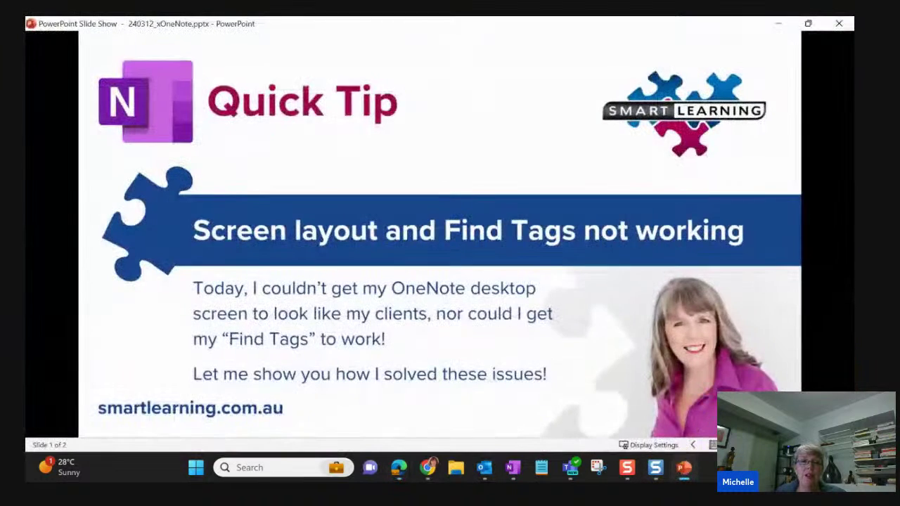
{"action": "left_click", "coordinate": [710, 386]}
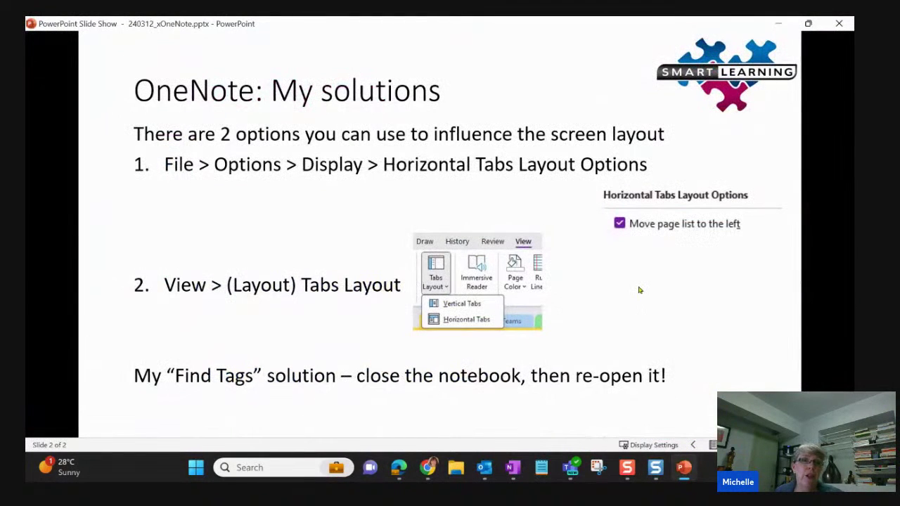